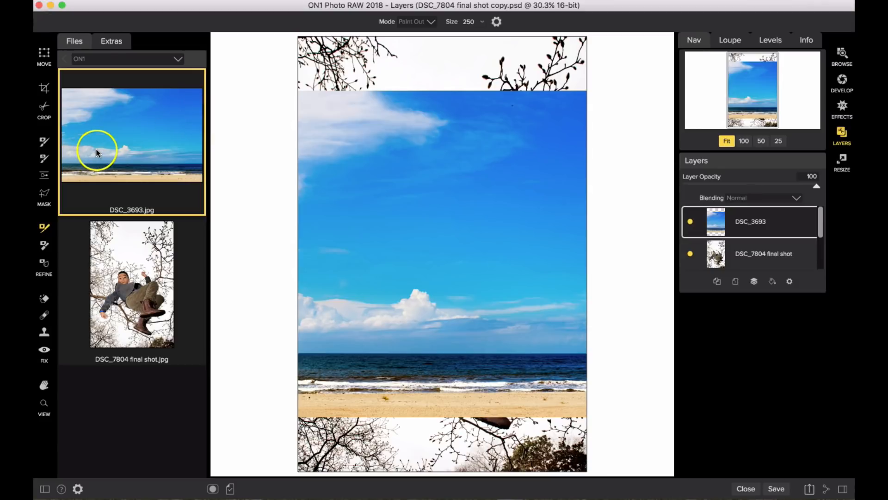
Step: Enlarge the DSC_3693 beach layer to about 6312 × 7043 with the Move tool and shift it down over the photo
{"action": "left_click", "coordinate": [41, 57]}
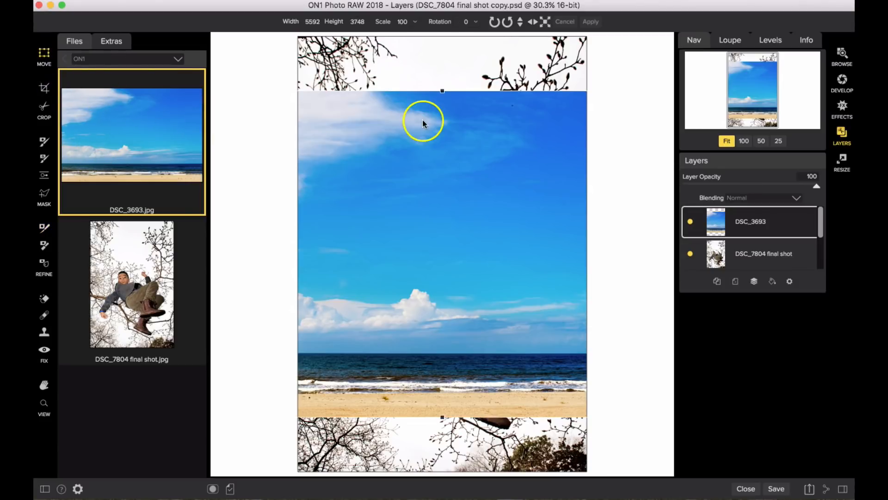
{"action": "key", "text": "super+minus"}
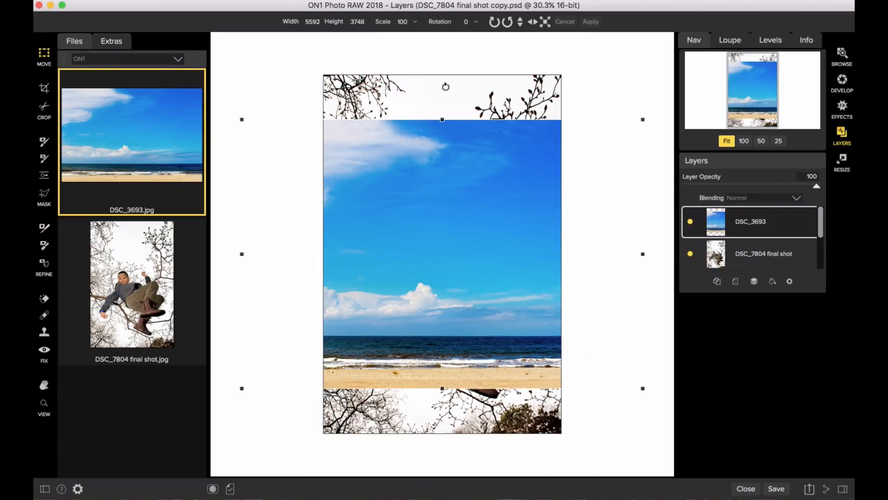
{"action": "left_click_drag", "start_coordinate": [444, 121], "coordinate": [437, 456]}
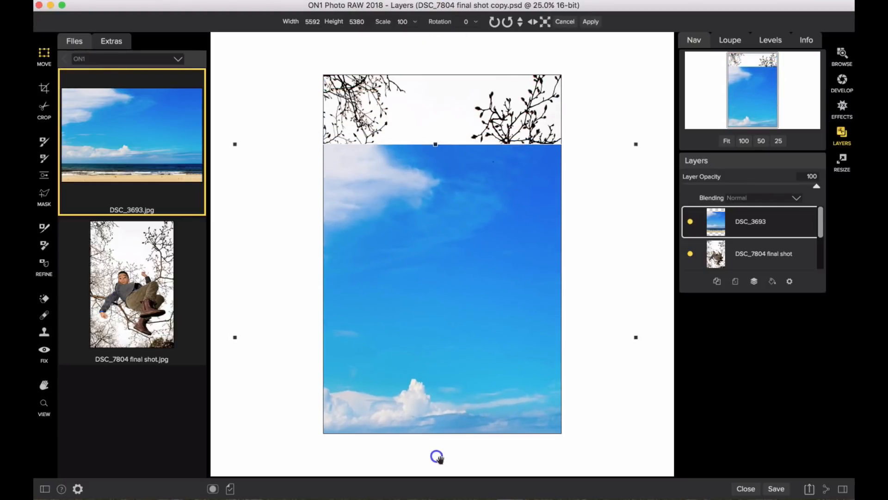
{"action": "left_click_drag", "start_coordinate": [636, 145], "coordinate": [684, 27]}
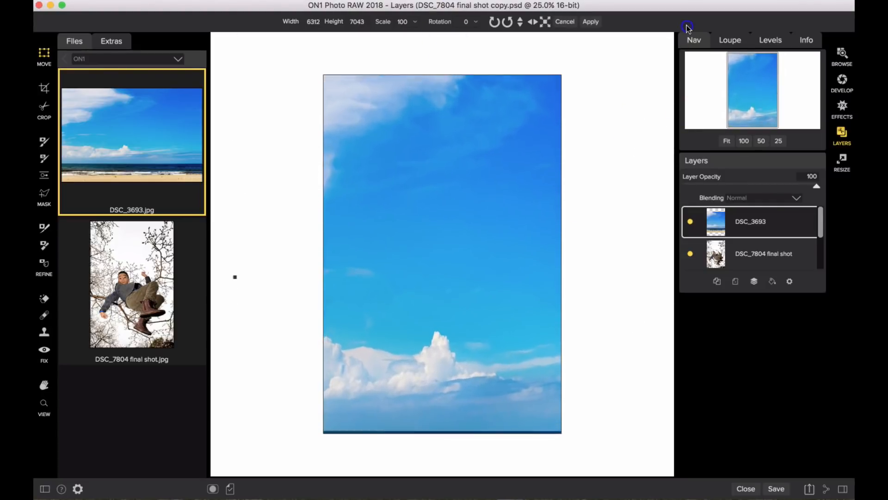
{"action": "left_click_drag", "start_coordinate": [525, 145], "coordinate": [526, 232]}
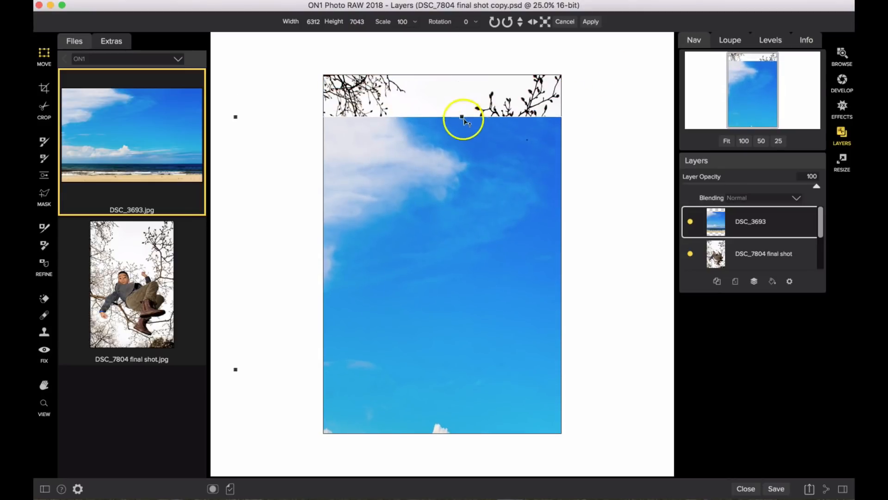
Step: Stretch the beach layer to about 6616 × 8979, position it so only its sky covers the canvas, and apply the transform
{"action": "left_click_drag", "start_coordinate": [461, 115], "coordinate": [449, 102]}
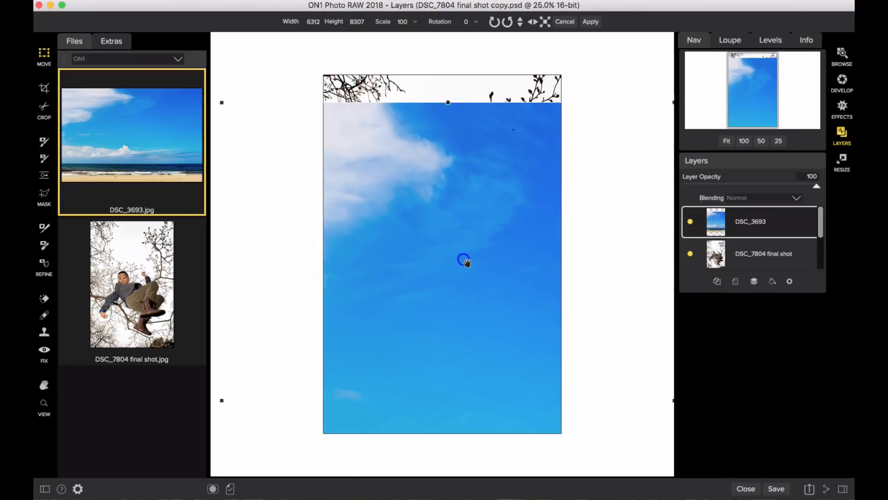
{"action": "mouse_move", "coordinate": [496, 213]}
{"action": "left_mouse_down"}
{"action": "mouse_move", "coordinate": [511, 20]}
{"action": "mouse_move", "coordinate": [506, 201]}
{"action": "left_mouse_up"}
{"action": "left_click_drag", "start_coordinate": [457, 84], "coordinate": [456, 34]}
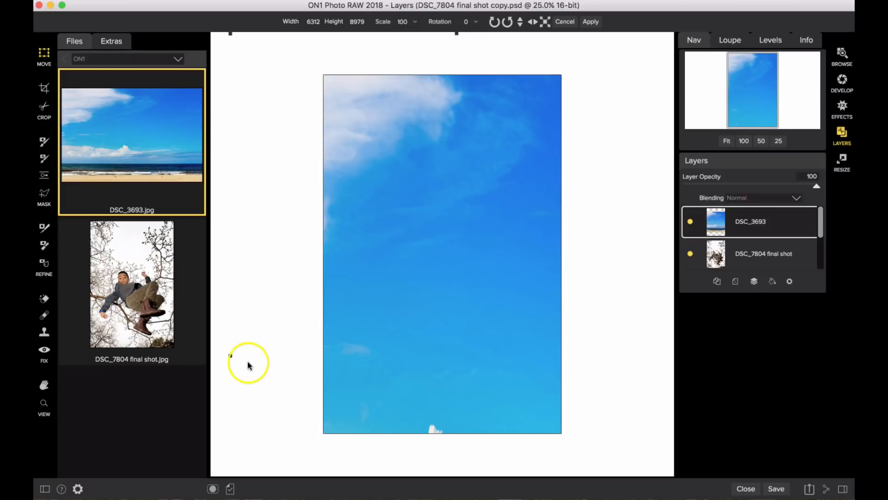
{"action": "left_click_drag", "start_coordinate": [230, 355], "coordinate": [208, 355]}
{"action": "left_click_drag", "start_coordinate": [483, 281], "coordinate": [537, 308]}
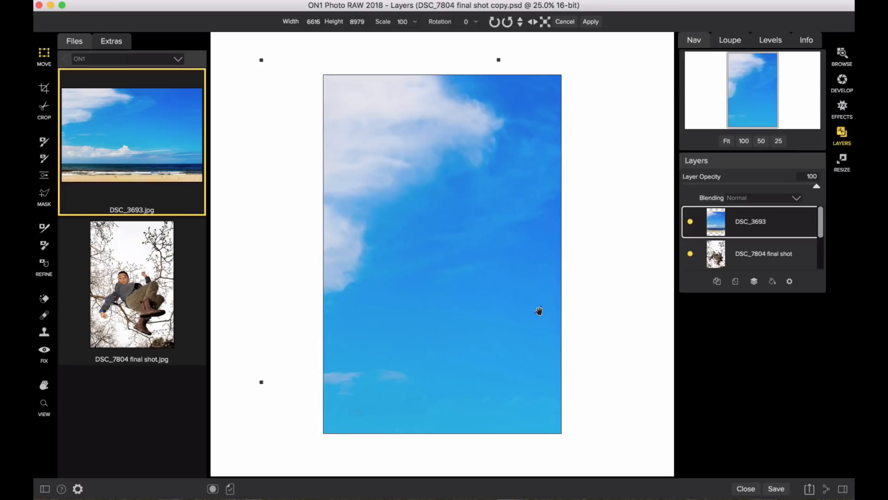
{"action": "left_click", "coordinate": [590, 23]}
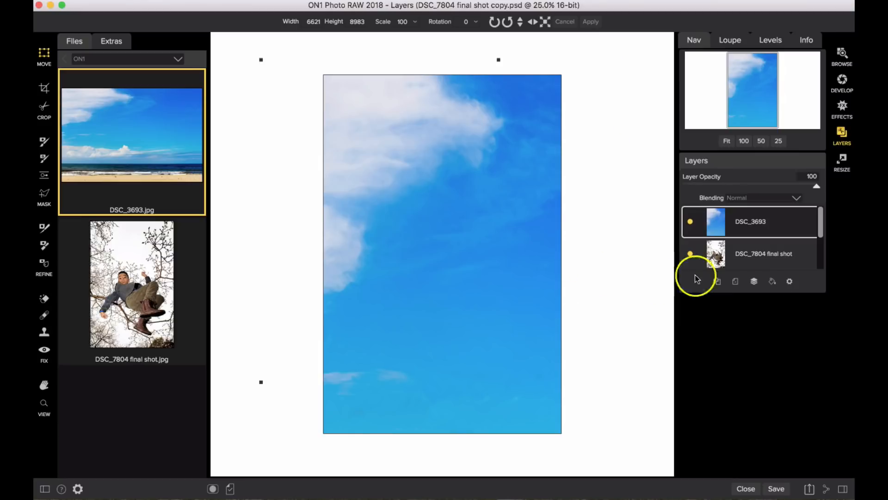
Step: Move the DSC_7804 final shot layer above DSC_3693 and set the Masking Brush to size 1000 with Perfect Brush on
{"action": "left_click_drag", "start_coordinate": [770, 256], "coordinate": [772, 220]}
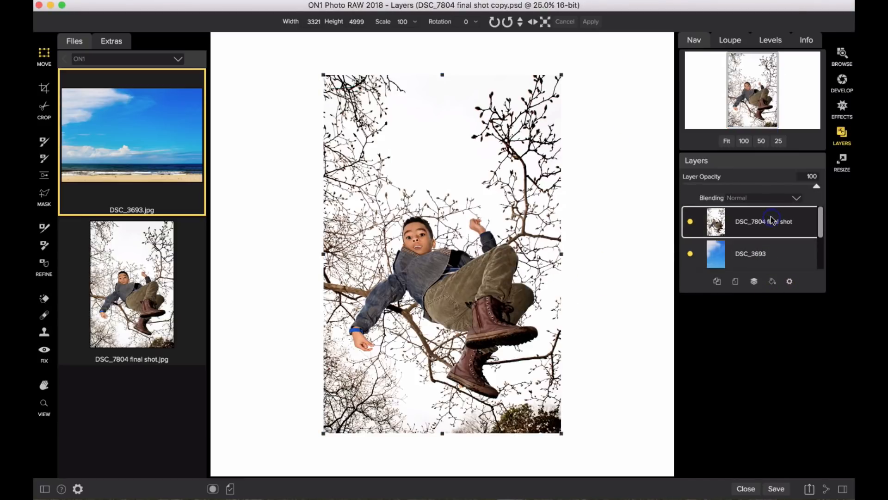
{"action": "left_click", "coordinate": [42, 140]}
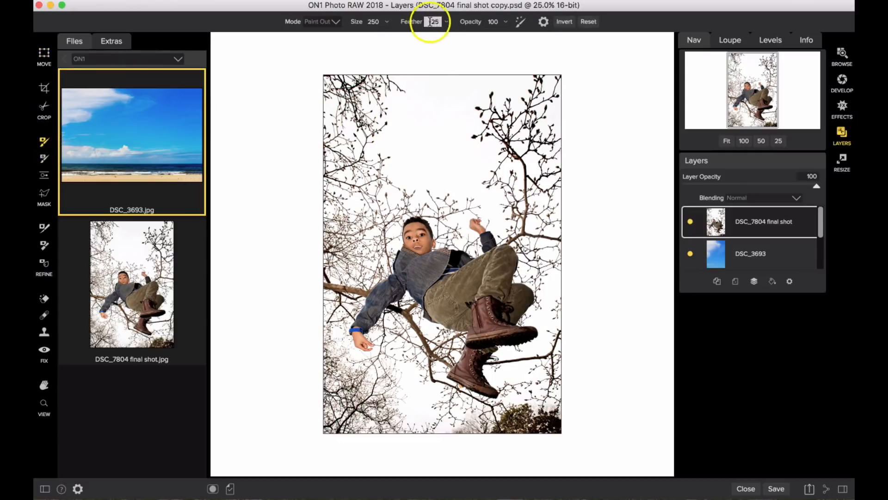
{"action": "left_click", "coordinate": [386, 23]}
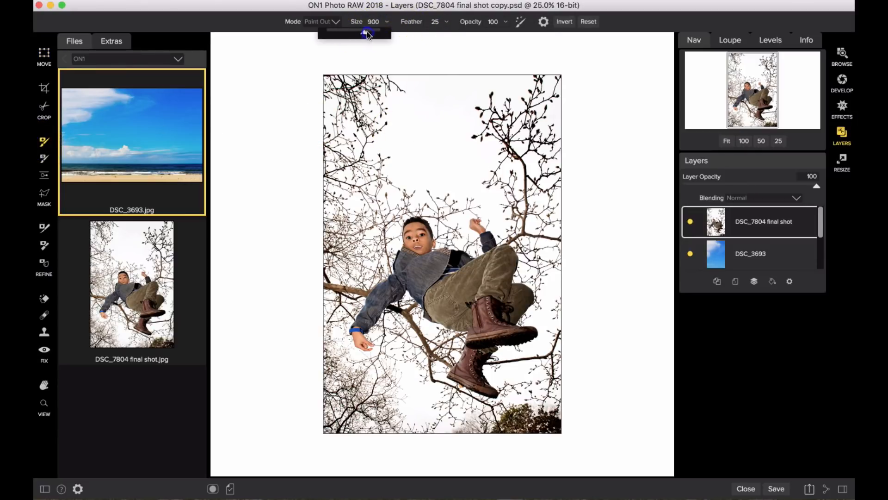
{"action": "left_click_drag", "start_coordinate": [369, 32], "coordinate": [368, 31]}
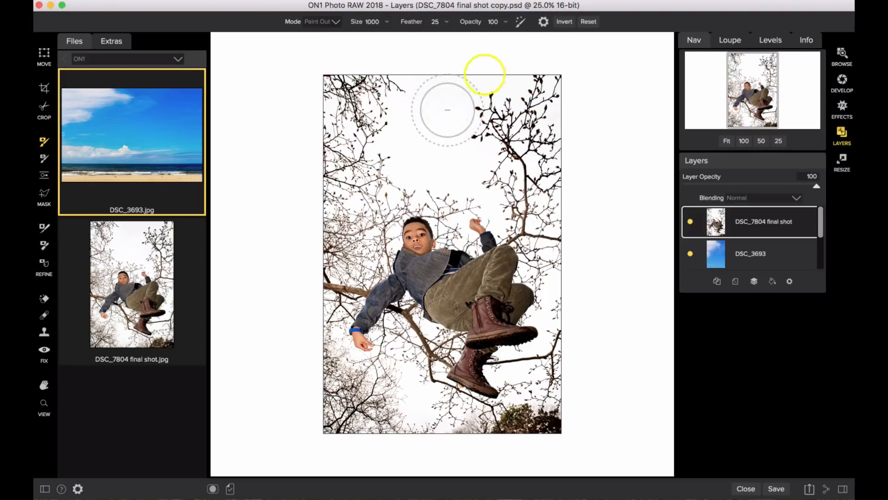
{"action": "left_click", "coordinate": [522, 22]}
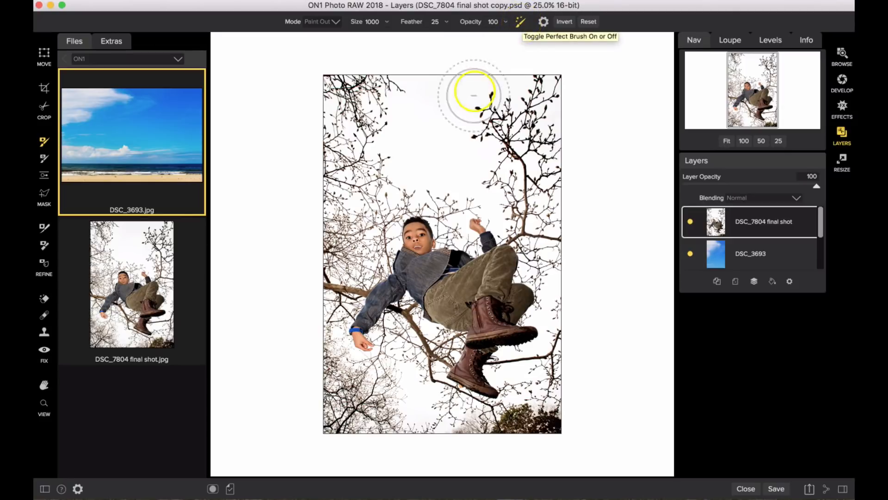
Step: Paint out the white sky behind the branches and around the boy, leaving the area around his head
{"action": "left_click", "coordinate": [432, 138]}
{"action": "mouse_move", "coordinate": [431, 138]}
{"action": "left_mouse_down"}
{"action": "mouse_move", "coordinate": [572, 110]}
{"action": "mouse_move", "coordinate": [531, 88]}
{"action": "mouse_move", "coordinate": [484, 131]}
{"action": "mouse_move", "coordinate": [538, 244]}
{"action": "mouse_move", "coordinate": [537, 133]}
{"action": "mouse_move", "coordinate": [542, 242]}
{"action": "mouse_move", "coordinate": [527, 279]}
{"action": "mouse_move", "coordinate": [550, 328]}
{"action": "mouse_move", "coordinate": [515, 387]}
{"action": "mouse_move", "coordinate": [495, 389]}
{"action": "mouse_move", "coordinate": [515, 355]}
{"action": "mouse_move", "coordinate": [553, 425]}
{"action": "mouse_move", "coordinate": [348, 427]}
{"action": "mouse_move", "coordinate": [462, 374]}
{"action": "mouse_move", "coordinate": [445, 346]}
{"action": "mouse_move", "coordinate": [406, 324]}
{"action": "mouse_move", "coordinate": [335, 373]}
{"action": "mouse_move", "coordinate": [326, 332]}
{"action": "mouse_move", "coordinate": [342, 287]}
{"action": "mouse_move", "coordinate": [335, 170]}
{"action": "mouse_move", "coordinate": [344, 124]}
{"action": "mouse_move", "coordinate": [405, 82]}
{"action": "mouse_move", "coordinate": [524, 99]}
{"action": "mouse_move", "coordinate": [375, 156]}
{"action": "mouse_move", "coordinate": [347, 224]}
{"action": "mouse_move", "coordinate": [358, 258]}
{"action": "left_mouse_up"}
{"action": "mouse_move", "coordinate": [350, 219]}
{"action": "left_mouse_down"}
{"action": "mouse_move", "coordinate": [375, 166]}
{"action": "mouse_move", "coordinate": [420, 152]}
{"action": "mouse_move", "coordinate": [445, 156]}
{"action": "mouse_move", "coordinate": [476, 176]}
{"action": "mouse_move", "coordinate": [487, 203]}
{"action": "mouse_move", "coordinate": [478, 246]}
{"action": "mouse_move", "coordinate": [464, 174]}
{"action": "left_mouse_up"}
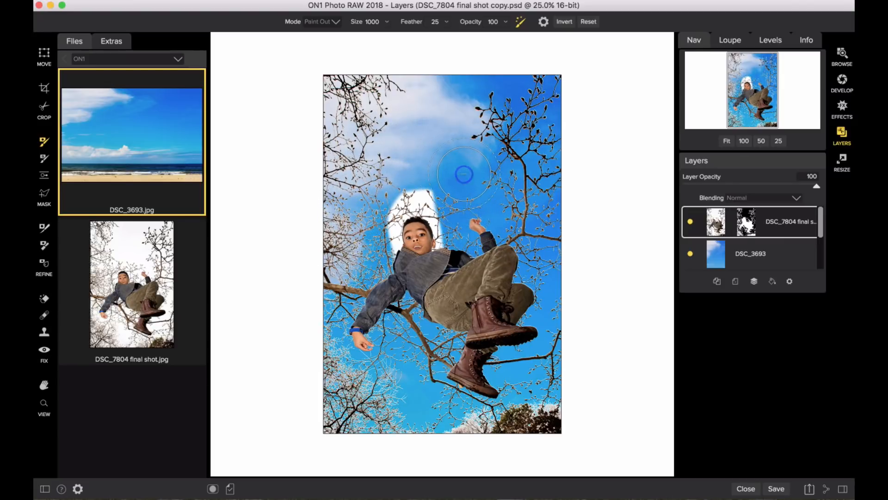
Step: Reduce the brush size to 250 and paint out the remaining white area around the boy's head
{"action": "key", "text": "super+equal"}
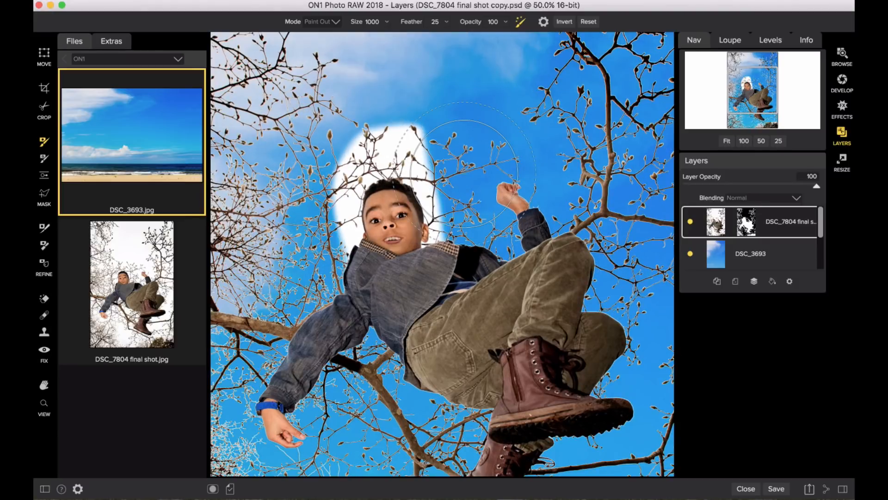
{"action": "key", "text": "super+equal"}
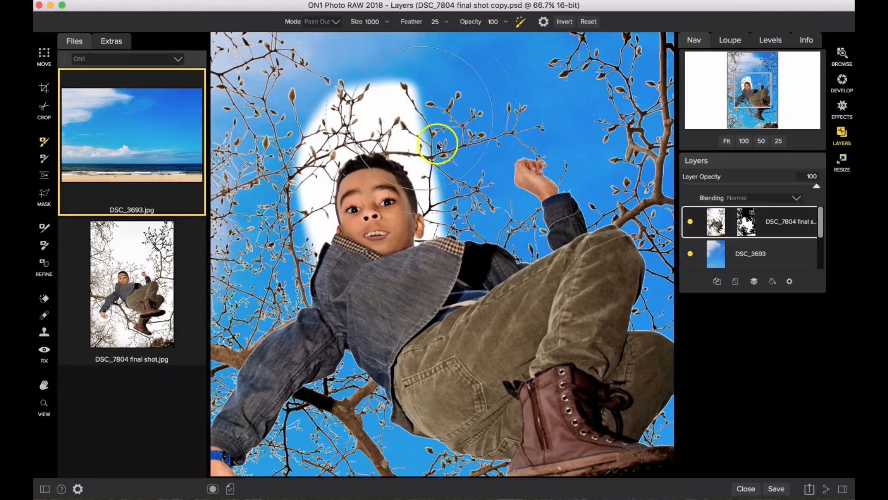
{"action": "left_click", "coordinate": [387, 23]}
{"action": "mouse_move", "coordinate": [359, 31]}
{"action": "left_mouse_down"}
{"action": "mouse_move", "coordinate": [345, 32]}
{"action": "mouse_move", "coordinate": [357, 32]}
{"action": "left_mouse_up"}
{"action": "left_click", "coordinate": [388, 21]}
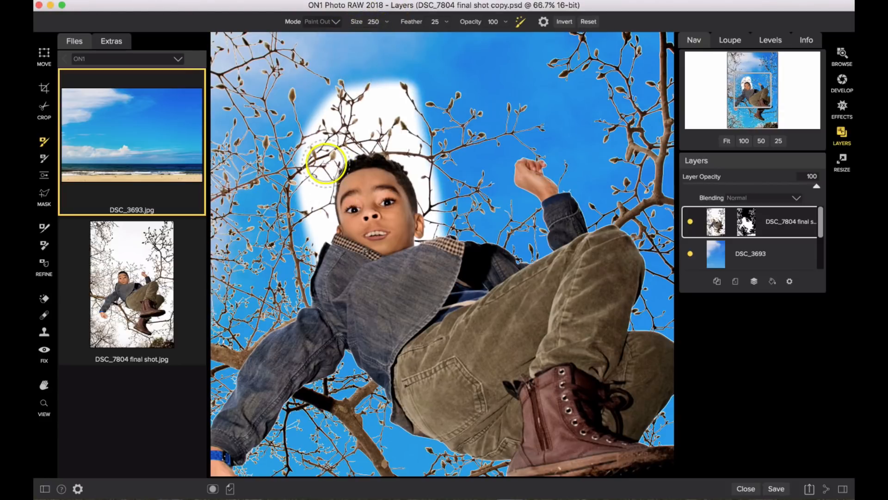
{"action": "mouse_move", "coordinate": [302, 164]}
{"action": "left_mouse_down"}
{"action": "mouse_move", "coordinate": [314, 256]}
{"action": "mouse_move", "coordinate": [320, 157]}
{"action": "mouse_move", "coordinate": [335, 138]}
{"action": "mouse_move", "coordinate": [341, 152]}
{"action": "mouse_move", "coordinate": [344, 140]}
{"action": "mouse_move", "coordinate": [394, 135]}
{"action": "mouse_move", "coordinate": [429, 184]}
{"action": "mouse_move", "coordinate": [429, 236]}
{"action": "left_mouse_up"}
{"action": "mouse_move", "coordinate": [434, 109]}
{"action": "left_mouse_down"}
{"action": "mouse_move", "coordinate": [415, 87]}
{"action": "mouse_move", "coordinate": [358, 97]}
{"action": "mouse_move", "coordinate": [317, 109]}
{"action": "mouse_move", "coordinate": [303, 147]}
{"action": "left_mouse_up"}
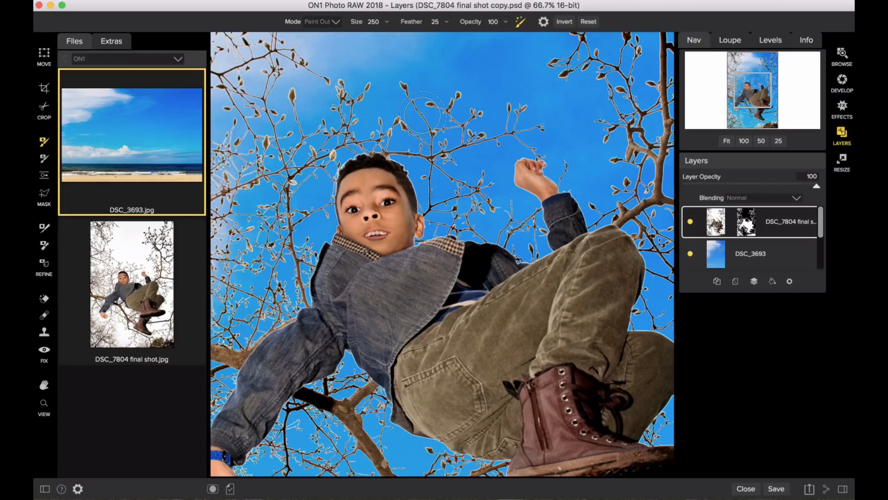
Step: Examine the masked composite at several zoom levels, checking the edges of the branches and the boy against the new sky
{"action": "key", "text": "super+minus"}
{"action": "key", "text": "super+minus"}
{"action": "key", "text": "super+minus"}
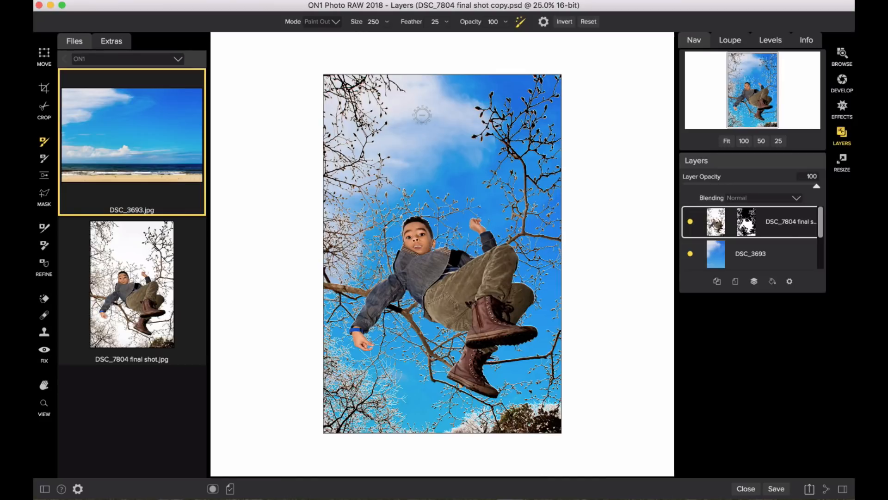
{"action": "key", "text": "super+minus"}
{"action": "key", "text": "super+minus"}
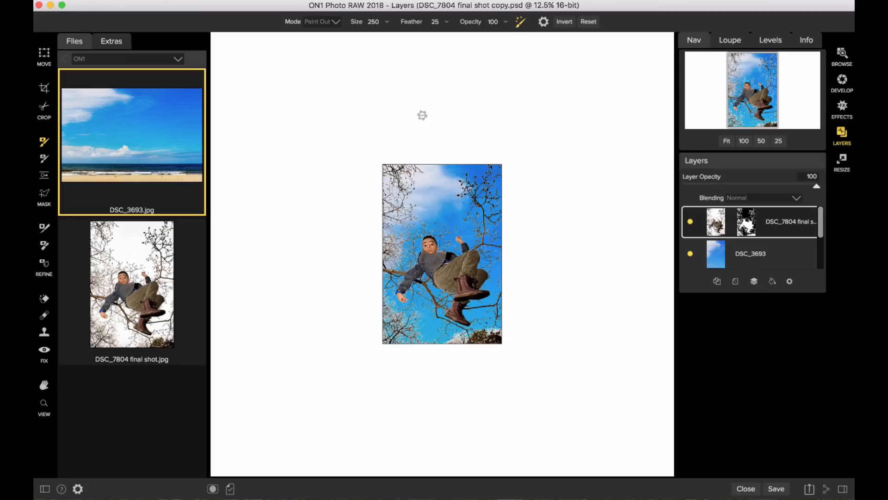
{"action": "key", "text": "super+plus"}
{"action": "key", "text": "super+plus"}
{"action": "key", "text": "super+plus"}
{"action": "key", "text": "super+plus"}
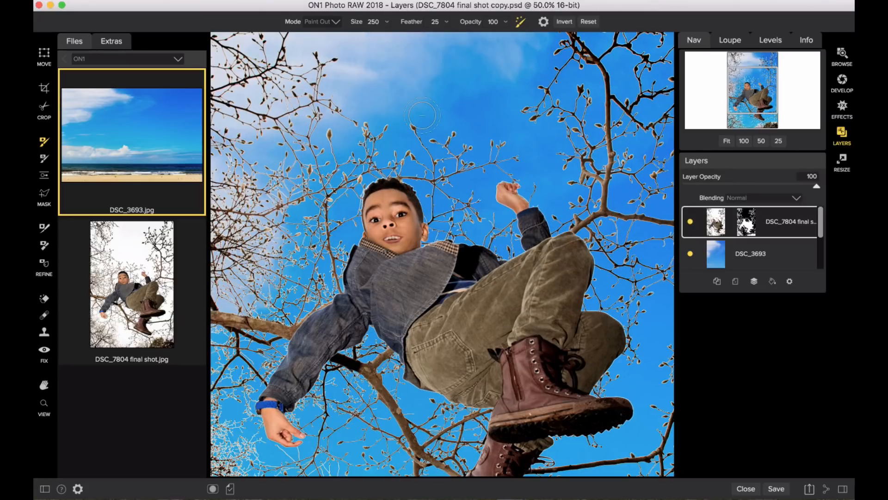
Step: Refine the mask along the branches above the boy with the Refine Brush at size 250
{"action": "left_click_drag", "start_coordinate": [412, 121], "coordinate": [518, 251]}
{"action": "key", "text": "super+plus"}
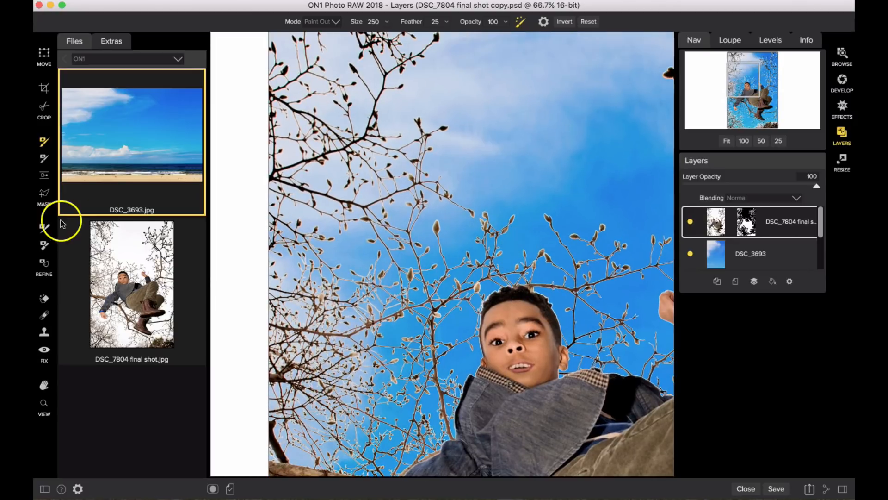
{"action": "left_click", "coordinate": [42, 229]}
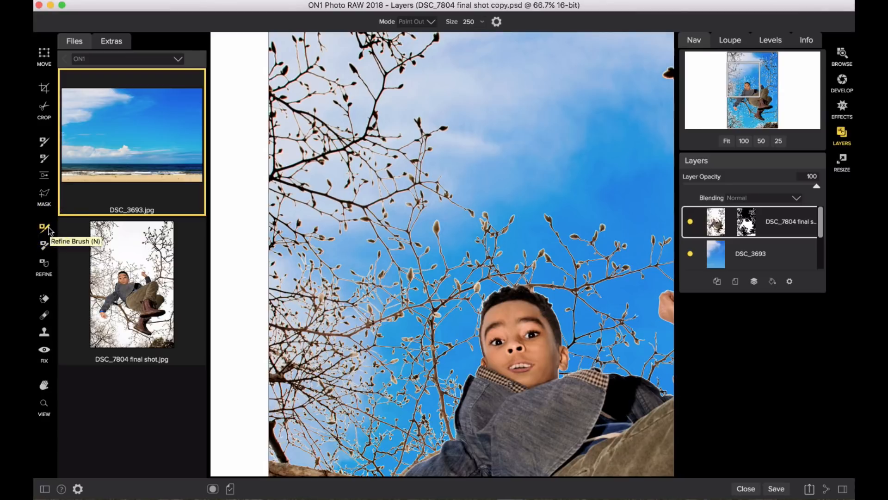
{"action": "mouse_move", "coordinate": [420, 117]}
{"action": "left_mouse_down"}
{"action": "mouse_move", "coordinate": [426, 138]}
{"action": "mouse_move", "coordinate": [406, 218]}
{"action": "mouse_move", "coordinate": [448, 223]}
{"action": "mouse_move", "coordinate": [445, 150]}
{"action": "mouse_move", "coordinate": [390, 155]}
{"action": "mouse_move", "coordinate": [396, 238]}
{"action": "mouse_move", "coordinate": [453, 248]}
{"action": "mouse_move", "coordinate": [485, 226]}
{"action": "mouse_move", "coordinate": [416, 278]}
{"action": "mouse_move", "coordinate": [560, 203]}
{"action": "left_mouse_up"}
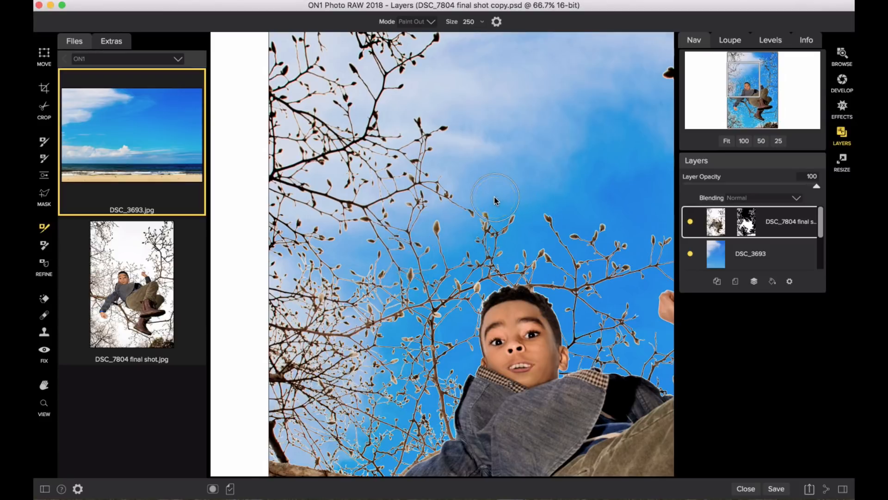
Step: Refine the mask over the fine twigs and buds beside the boy to clean the white halos off their edges
{"action": "key", "text": "super+="}
{"action": "left_click_drag", "start_coordinate": [422, 213], "coordinate": [536, 80]}
{"action": "key", "text": "super+="}
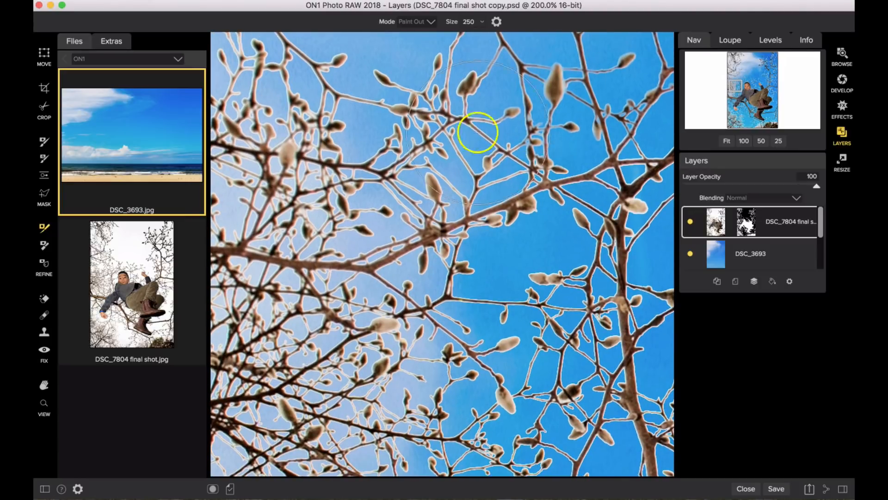
{"action": "left_click_drag", "start_coordinate": [521, 193], "coordinate": [574, 204]}
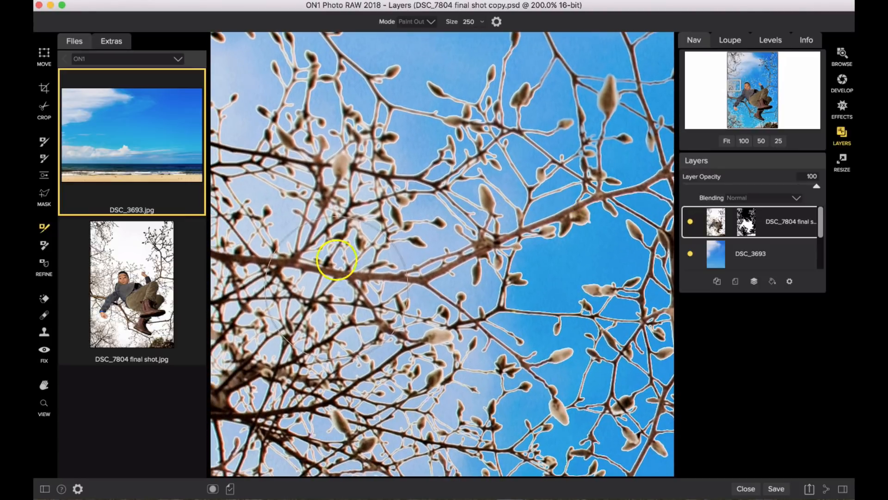
{"action": "mouse_move", "coordinate": [485, 74]}
{"action": "left_mouse_down"}
{"action": "mouse_move", "coordinate": [512, 363]}
{"action": "mouse_move", "coordinate": [632, 426]}
{"action": "mouse_move", "coordinate": [639, 279]}
{"action": "mouse_move", "coordinate": [626, 93]}
{"action": "mouse_move", "coordinate": [539, 79]}
{"action": "mouse_move", "coordinate": [551, 283]}
{"action": "left_mouse_up"}
{"action": "mouse_move", "coordinate": [603, 364]}
{"action": "left_mouse_down"}
{"action": "mouse_move", "coordinate": [504, 407]}
{"action": "mouse_move", "coordinate": [476, 326]}
{"action": "left_mouse_up"}
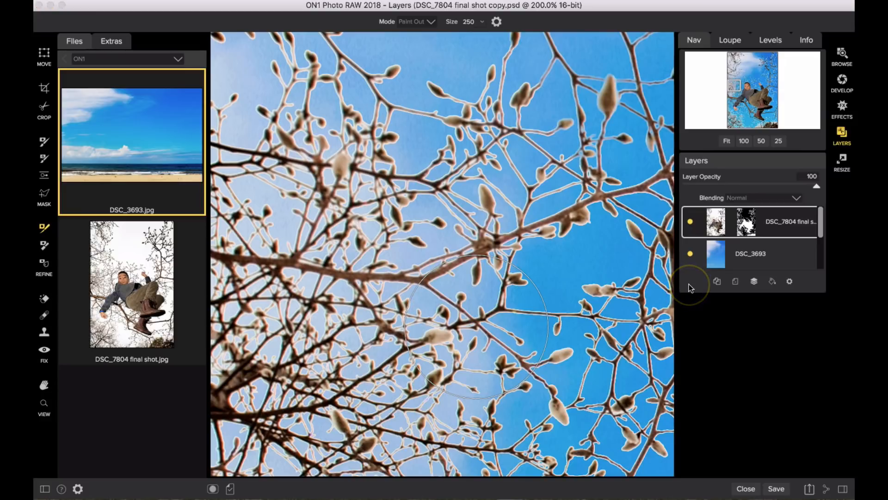
{"action": "left_click", "coordinate": [752, 164]}
{"action": "mouse_move", "coordinate": [563, 116]}
{"action": "left_mouse_down"}
{"action": "mouse_move", "coordinate": [512, 297]}
{"action": "mouse_move", "coordinate": [519, 313]}
{"action": "left_mouse_up"}
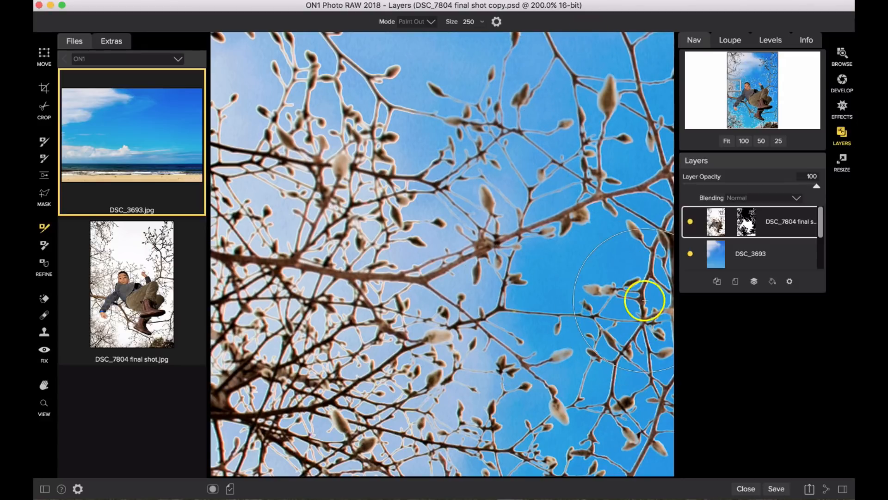
{"action": "mouse_move", "coordinate": [295, 392]}
{"action": "left_mouse_down"}
{"action": "mouse_move", "coordinate": [357, 110]}
{"action": "mouse_move", "coordinate": [383, 107]}
{"action": "mouse_move", "coordinate": [365, 377]}
{"action": "mouse_move", "coordinate": [473, 270]}
{"action": "mouse_move", "coordinate": [444, 73]}
{"action": "mouse_move", "coordinate": [242, 223]}
{"action": "mouse_move", "coordinate": [280, 452]}
{"action": "mouse_move", "coordinate": [470, 426]}
{"action": "left_mouse_up"}
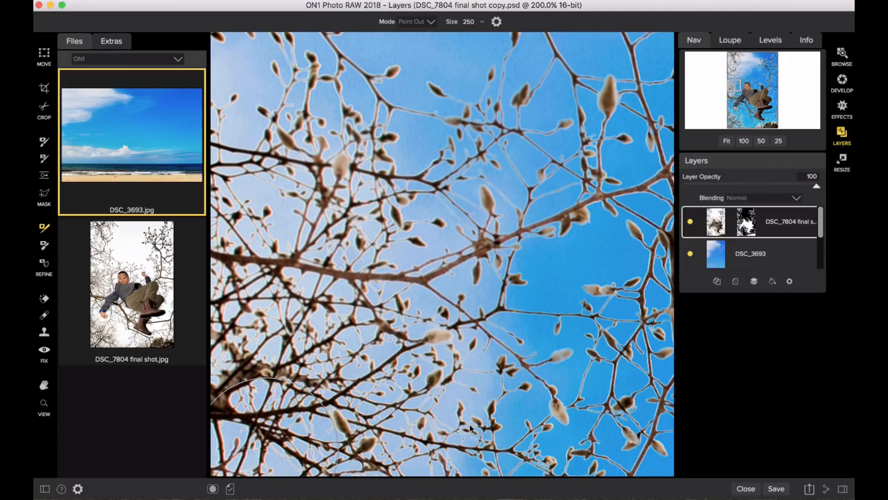
Step: Refine the mask along the branches between the dense twigs and the boy's head and shoulder
{"action": "key", "text": "super+minus"}
{"action": "mouse_move", "coordinate": [441, 278]}
{"action": "left_mouse_down"}
{"action": "mouse_move", "coordinate": [607, 145]}
{"action": "mouse_move", "coordinate": [620, 154]}
{"action": "mouse_move", "coordinate": [554, 283]}
{"action": "mouse_move", "coordinate": [492, 440]}
{"action": "mouse_move", "coordinate": [377, 422]}
{"action": "mouse_move", "coordinate": [333, 402]}
{"action": "mouse_move", "coordinate": [498, 280]}
{"action": "mouse_move", "coordinate": [443, 340]}
{"action": "left_mouse_up"}
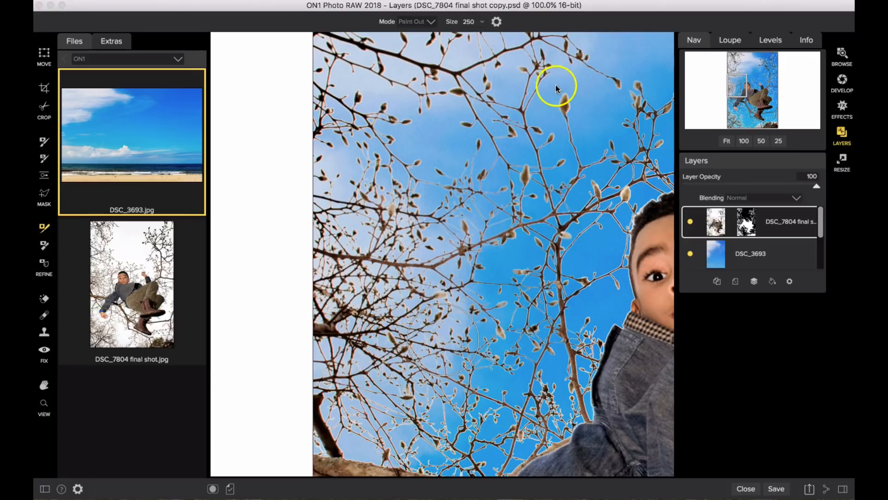
{"action": "mouse_move", "coordinate": [539, 116]}
{"action": "left_mouse_down"}
{"action": "mouse_move", "coordinate": [466, 178]}
{"action": "mouse_move", "coordinate": [379, 201]}
{"action": "mouse_move", "coordinate": [323, 98]}
{"action": "mouse_move", "coordinate": [613, 29]}
{"action": "left_mouse_up"}
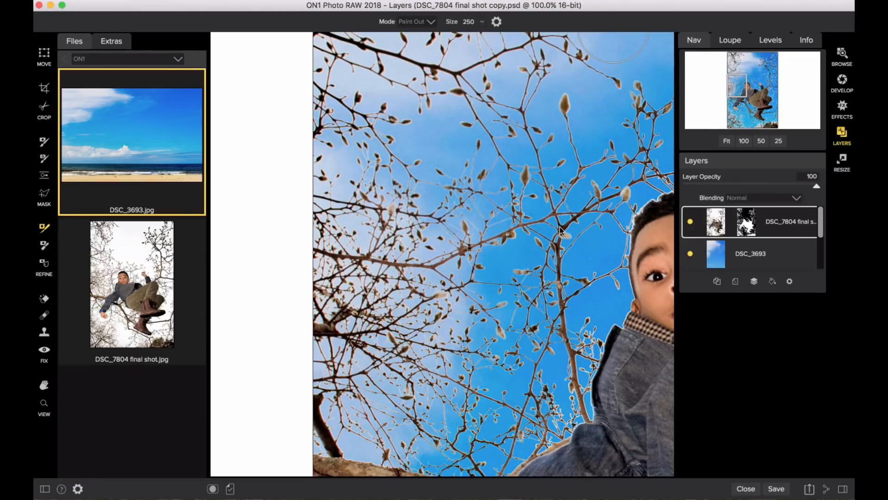
Step: Refine the mask over the broad area of branches in the upper-left part of the photo
{"action": "key", "text": "super+minus"}
{"action": "mouse_move", "coordinate": [498, 139]}
{"action": "left_mouse_down"}
{"action": "mouse_move", "coordinate": [528, 70]}
{"action": "mouse_move", "coordinate": [488, 54]}
{"action": "mouse_move", "coordinate": [394, 53]}
{"action": "mouse_move", "coordinate": [360, 70]}
{"action": "mouse_move", "coordinate": [411, 115]}
{"action": "mouse_move", "coordinate": [434, 162]}
{"action": "mouse_move", "coordinate": [496, 165]}
{"action": "mouse_move", "coordinate": [550, 127]}
{"action": "mouse_move", "coordinate": [448, 76]}
{"action": "mouse_move", "coordinate": [385, 103]}
{"action": "mouse_move", "coordinate": [381, 155]}
{"action": "left_mouse_up"}
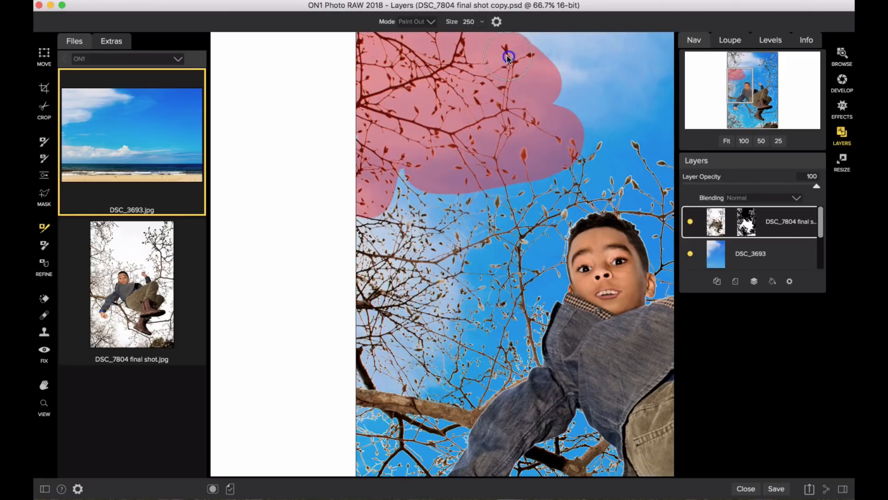
{"action": "left_click_drag", "start_coordinate": [507, 57], "coordinate": [508, 59]}
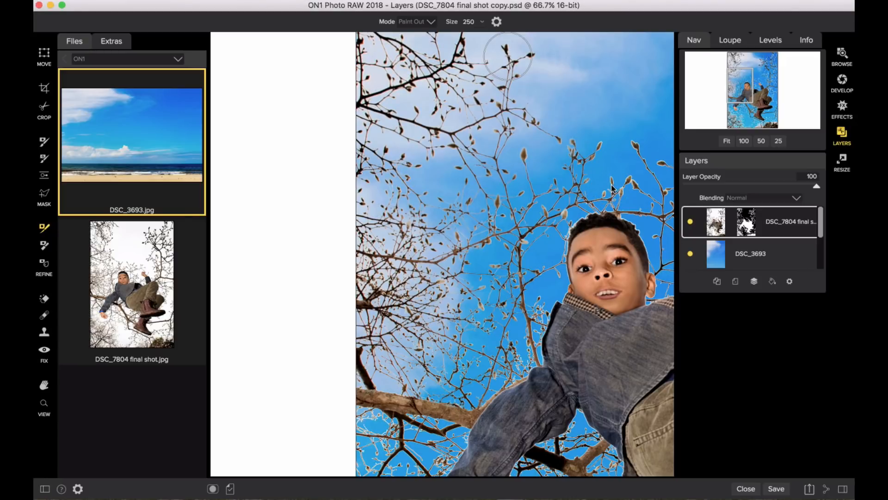
Step: Examine the mask edges on the branches beside the boy's hair at 300% magnification
{"action": "key", "text": "super+equal"}
{"action": "key", "text": "super+equal"}
{"action": "key", "text": "super+equal"}
{"action": "left_click_drag", "start_coordinate": [611, 186], "coordinate": [154, 252]}
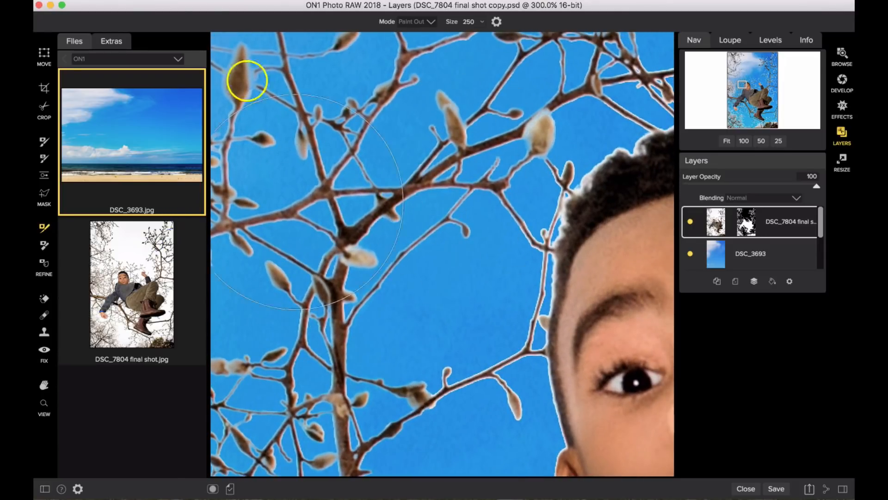
Step: Paint out the white halo along the upper edge of the boy's hair with the Refine Brush at size 30
{"action": "left_click", "coordinate": [481, 22]}
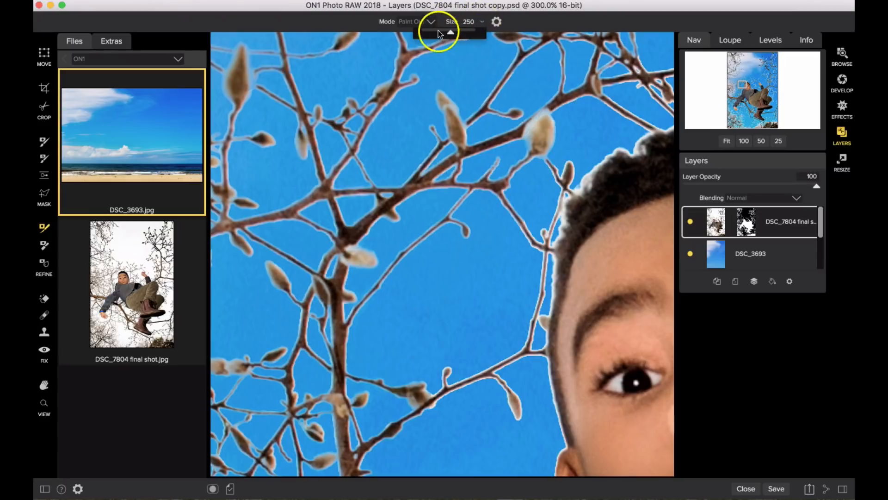
{"action": "left_click_drag", "start_coordinate": [586, 185], "coordinate": [641, 142]}
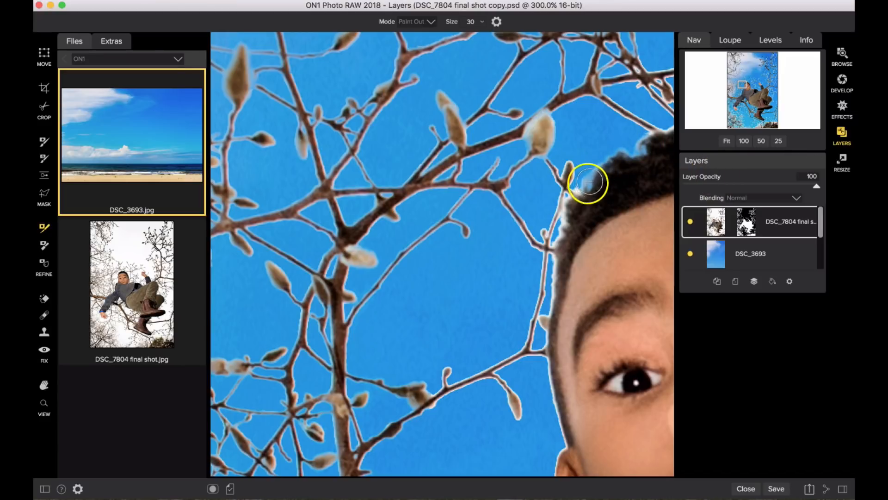
{"action": "left_click_drag", "start_coordinate": [587, 184], "coordinate": [610, 163]}
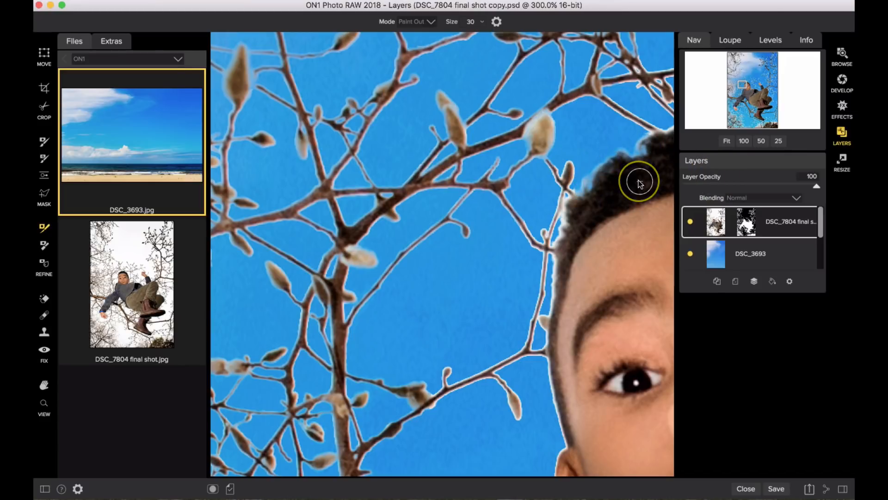
Step: Refine the mask edge along the boy's hair and the neighbouring bud using the Remove-mode refining brush at size 8 and amount 1
{"action": "key", "text": "super+equal"}
{"action": "key", "text": "super+equal"}
{"action": "left_click_drag", "start_coordinate": [634, 192], "coordinate": [470, 289]}
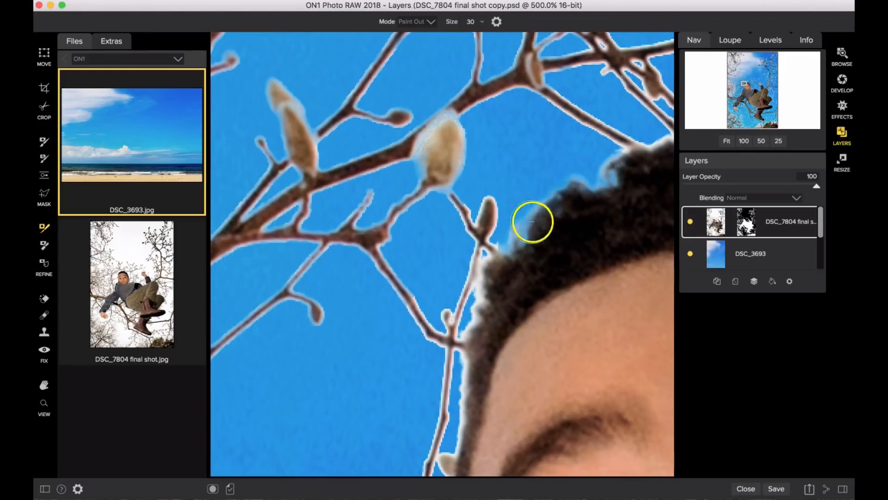
{"action": "left_click", "coordinate": [44, 246]}
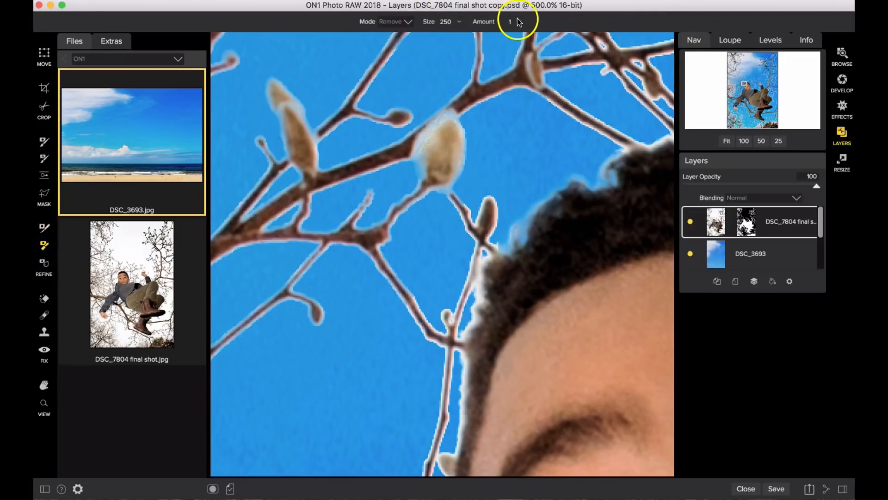
{"action": "left_click", "coordinate": [459, 21]}
{"action": "left_click", "coordinate": [406, 33]}
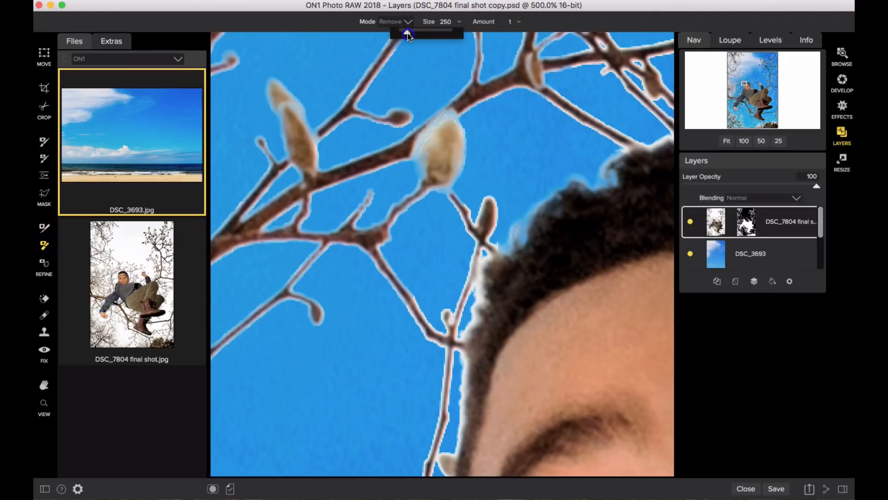
{"action": "mouse_move", "coordinate": [520, 242]}
{"action": "left_mouse_down"}
{"action": "mouse_move", "coordinate": [529, 210]}
{"action": "mouse_move", "coordinate": [520, 244]}
{"action": "mouse_move", "coordinate": [516, 217]}
{"action": "mouse_move", "coordinate": [508, 236]}
{"action": "mouse_move", "coordinate": [552, 191]}
{"action": "mouse_move", "coordinate": [506, 242]}
{"action": "mouse_move", "coordinate": [531, 216]}
{"action": "left_mouse_up"}
{"action": "mouse_move", "coordinate": [593, 175]}
{"action": "left_mouse_down"}
{"action": "mouse_move", "coordinate": [566, 176]}
{"action": "mouse_move", "coordinate": [602, 183]}
{"action": "mouse_move", "coordinate": [605, 159]}
{"action": "mouse_move", "coordinate": [622, 150]}
{"action": "mouse_move", "coordinate": [597, 173]}
{"action": "mouse_move", "coordinate": [600, 187]}
{"action": "mouse_move", "coordinate": [563, 193]}
{"action": "mouse_move", "coordinate": [520, 235]}
{"action": "mouse_move", "coordinate": [513, 221]}
{"action": "mouse_move", "coordinate": [507, 245]}
{"action": "mouse_move", "coordinate": [493, 249]}
{"action": "mouse_move", "coordinate": [502, 249]}
{"action": "mouse_move", "coordinate": [491, 239]}
{"action": "mouse_move", "coordinate": [498, 194]}
{"action": "mouse_move", "coordinate": [467, 202]}
{"action": "left_mouse_up"}
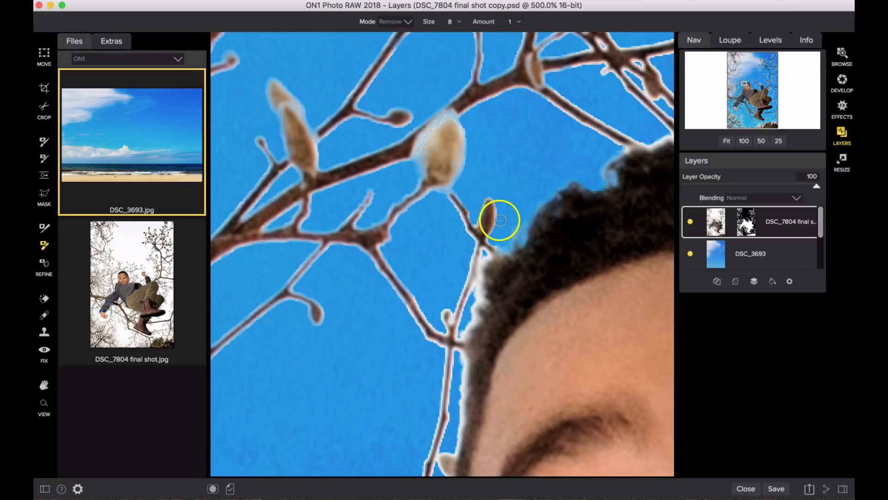
Step: Trim the halo below the forked branch near the boy's hair with the Out-mode mask refining brush at size 8 and amount 2
{"action": "left_click", "coordinate": [43, 265]}
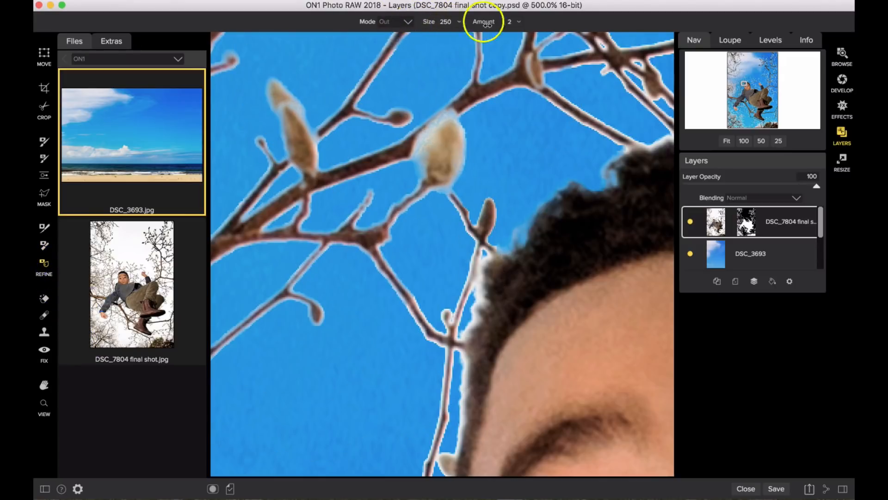
{"action": "left_click", "coordinate": [459, 23]}
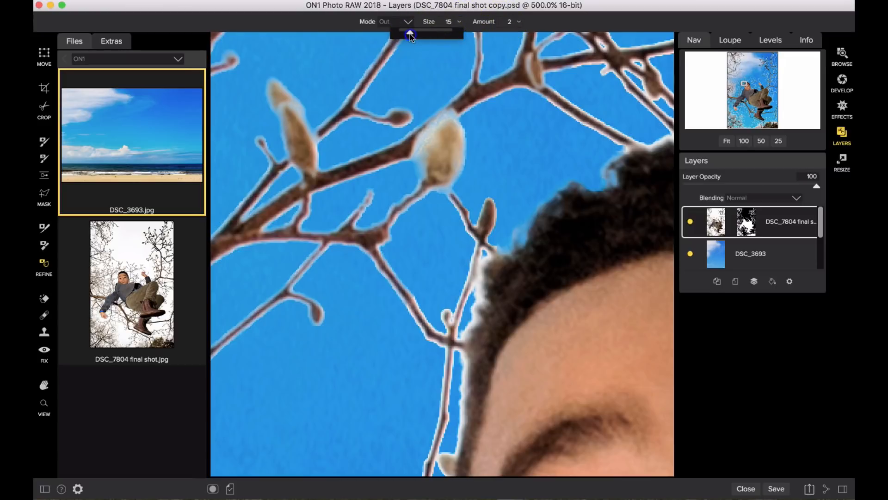
{"action": "left_click_drag", "start_coordinate": [409, 34], "coordinate": [401, 34]}
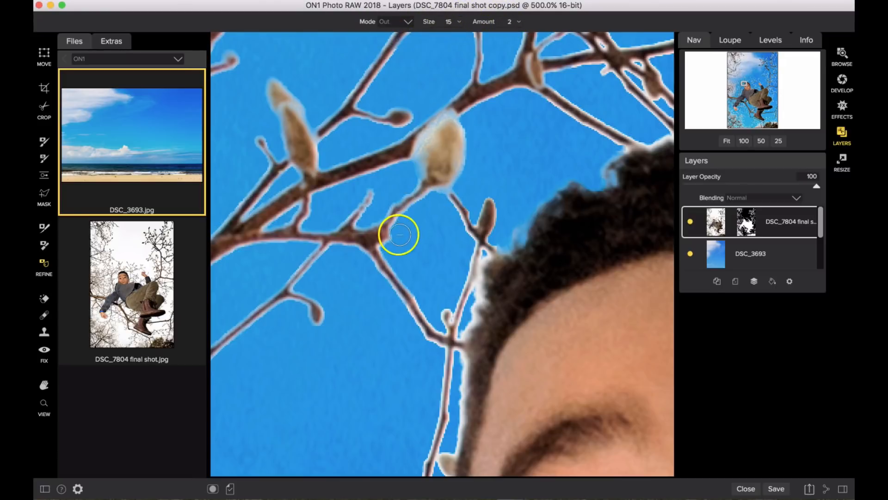
{"action": "left_click", "coordinate": [459, 22]}
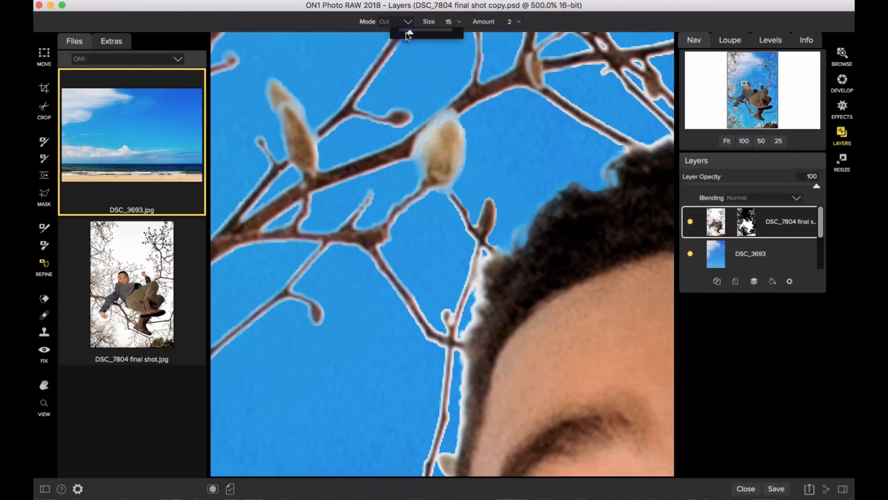
{"action": "left_click_drag", "start_coordinate": [406, 33], "coordinate": [403, 32]}
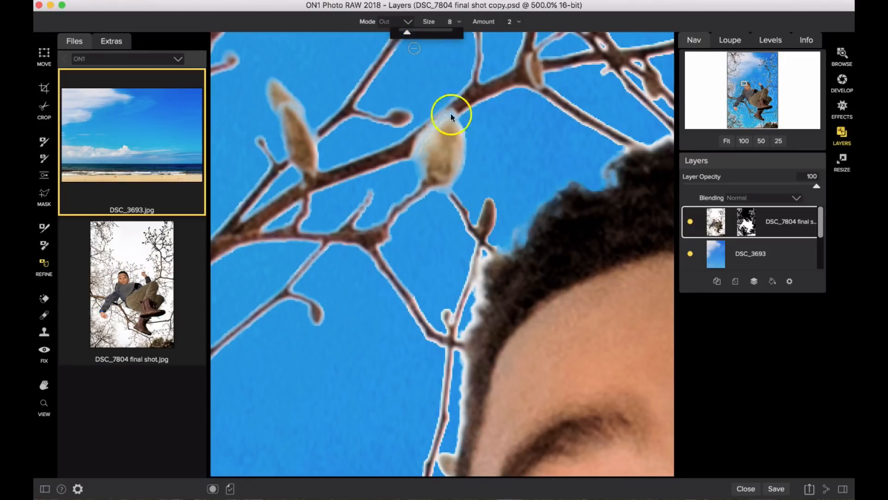
{"action": "key", "text": "super+equal"}
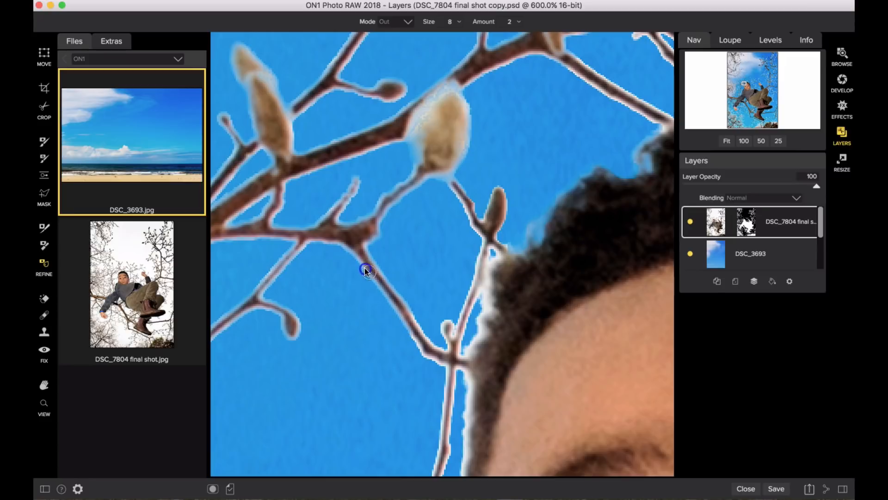
{"action": "left_click_drag", "start_coordinate": [344, 251], "coordinate": [313, 246]}
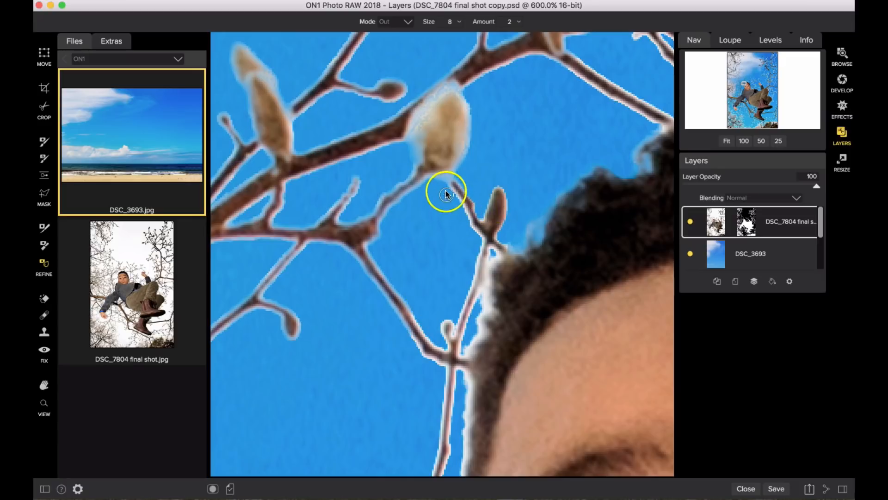
Step: Trim the halos off the thin twigs beside the boy's hair and along both sides of the thick branch
{"action": "left_click_drag", "start_coordinate": [449, 186], "coordinate": [479, 238]}
{"action": "left_click_drag", "start_coordinate": [478, 206], "coordinate": [467, 180]}
{"action": "left_click_drag", "start_coordinate": [478, 241], "coordinate": [452, 327]}
{"action": "mouse_move", "coordinate": [317, 146]}
{"action": "left_mouse_down"}
{"action": "mouse_move", "coordinate": [363, 131]}
{"action": "mouse_move", "coordinate": [428, 87]}
{"action": "left_mouse_up"}
{"action": "mouse_move", "coordinate": [298, 181]}
{"action": "left_mouse_down"}
{"action": "mouse_move", "coordinate": [407, 136]}
{"action": "mouse_move", "coordinate": [377, 149]}
{"action": "left_mouse_up"}
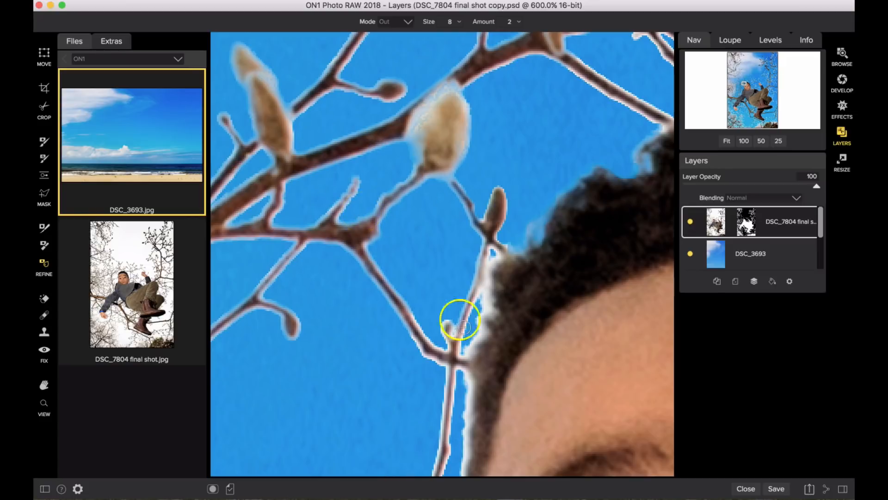
{"action": "key", "text": "super+equal"}
{"action": "left_click_drag", "start_coordinate": [410, 334], "coordinate": [402, 294]}
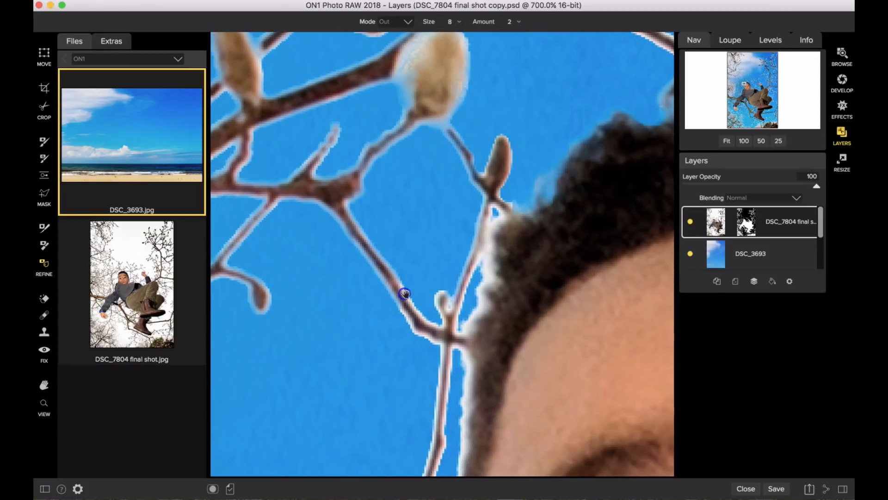
Step: Examine the whole composite of the boy and branches against the blue sky at 25% magnification
{"action": "key", "text": "super+minus"}
{"action": "key", "text": "super+minus"}
{"action": "key", "text": "super+minus"}
{"action": "key", "text": "super+minus"}
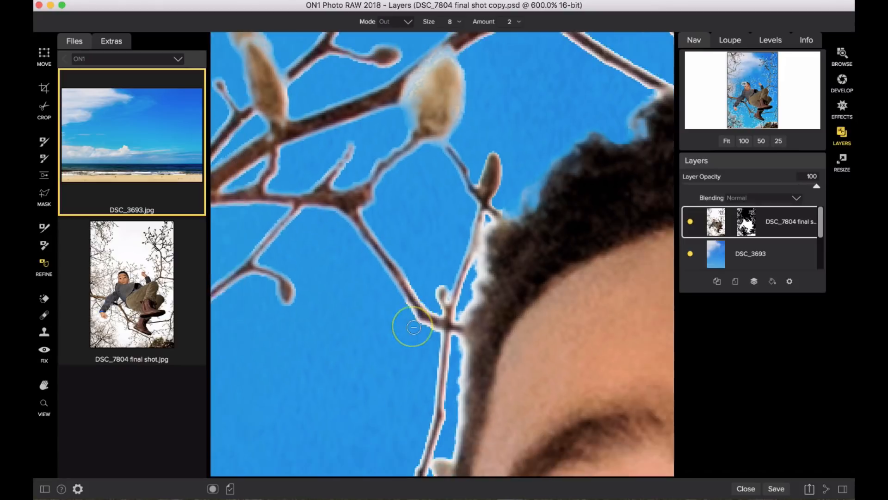
{"action": "key", "text": "super+minus"}
{"action": "key", "text": "super+minus"}
{"action": "key", "text": "super+minus"}
{"action": "key", "text": "super+minus"}
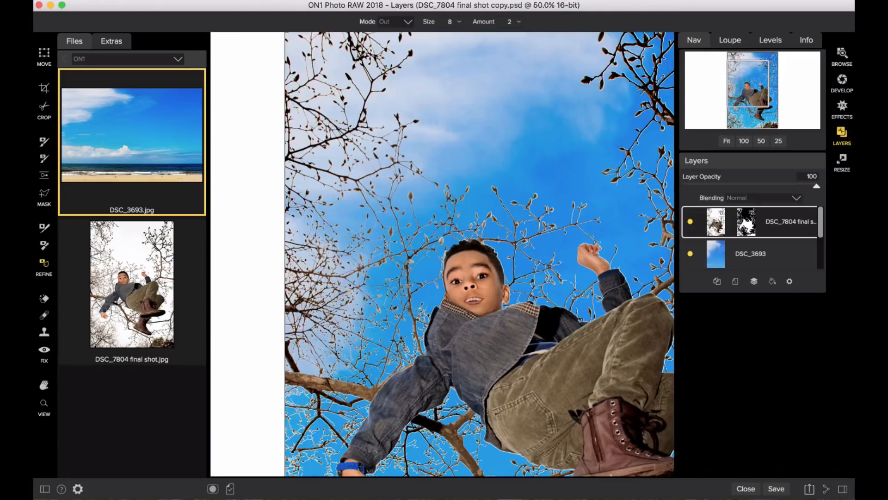
{"action": "key", "text": "super+minus"}
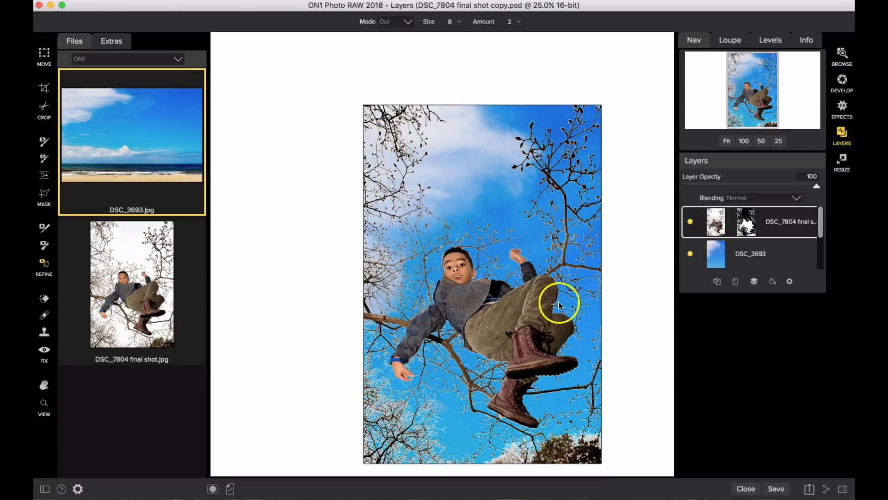
Step: Develop the DSC_3693 sky layer with slightly raised exposure and saturation at -38, and return to the layered composite
{"action": "left_click", "coordinate": [752, 254]}
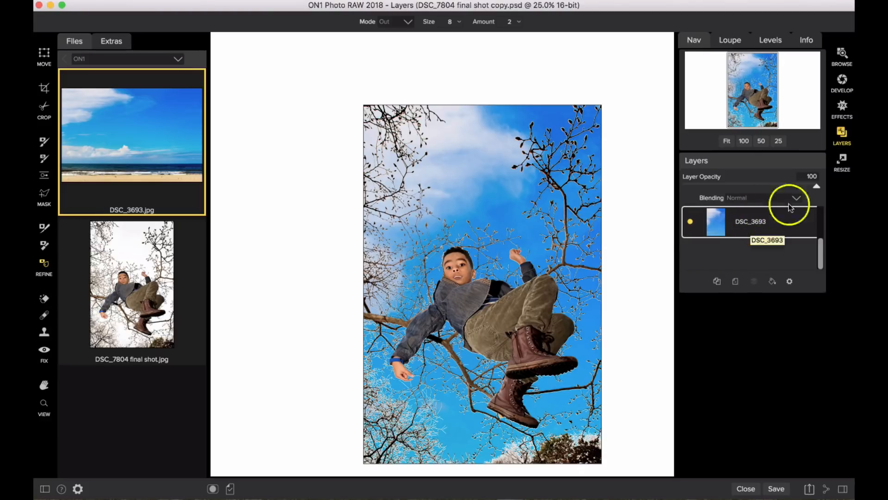
{"action": "left_click", "coordinate": [841, 89]}
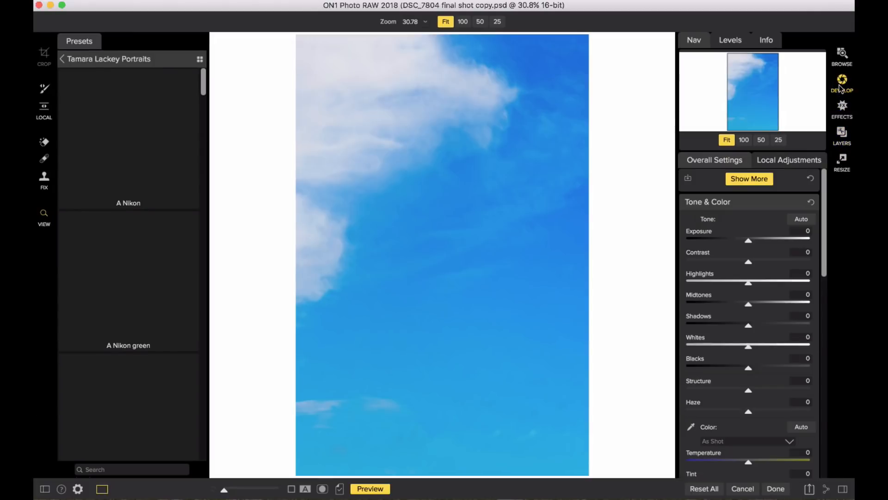
{"action": "left_click_drag", "start_coordinate": [749, 240], "coordinate": [755, 239]}
{"action": "scroll", "coordinate": [734, 312], "scroll_direction": "down", "scroll_amount": 1}
{"action": "scroll", "coordinate": [734, 311], "scroll_direction": "down", "scroll_amount": 10}
{"action": "scroll", "coordinate": [734, 311], "scroll_direction": "up", "scroll_amount": 6}
{"action": "left_click_drag", "start_coordinate": [749, 355], "coordinate": [727, 354]}
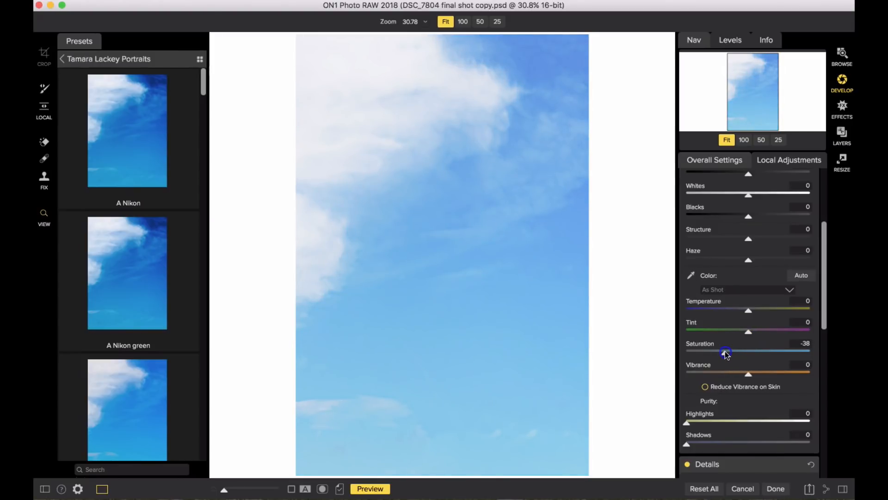
{"action": "left_click", "coordinate": [841, 134]}
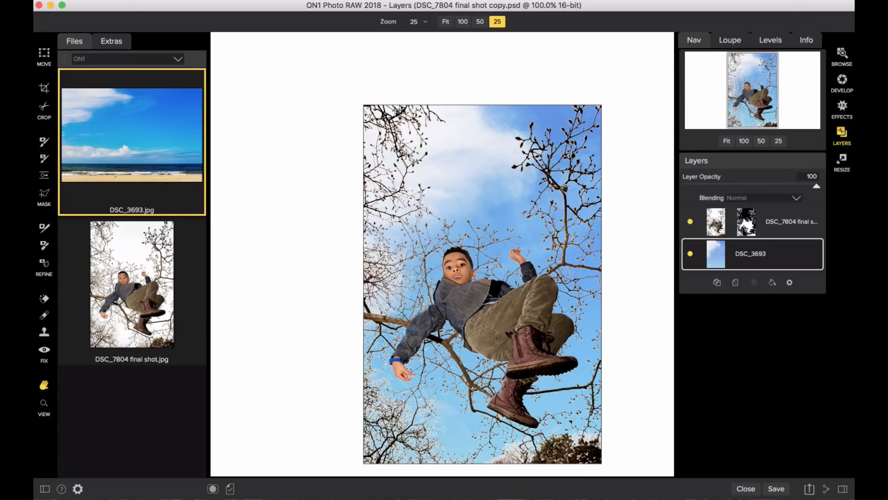
Step: Select both the boy layer and the DSC_3693 sky layer and create a merged composite layer above them
{"action": "left_click", "coordinate": [763, 215]}
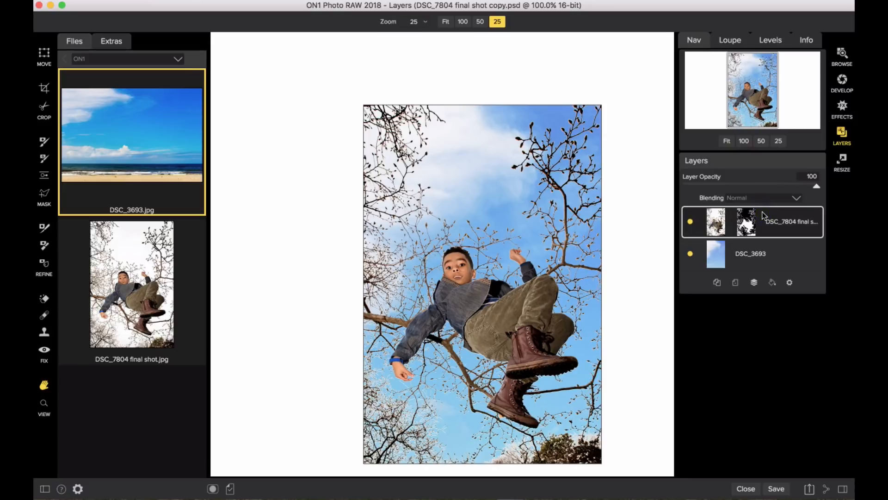
{"action": "left_click", "coordinate": [752, 249], "text": "shift"}
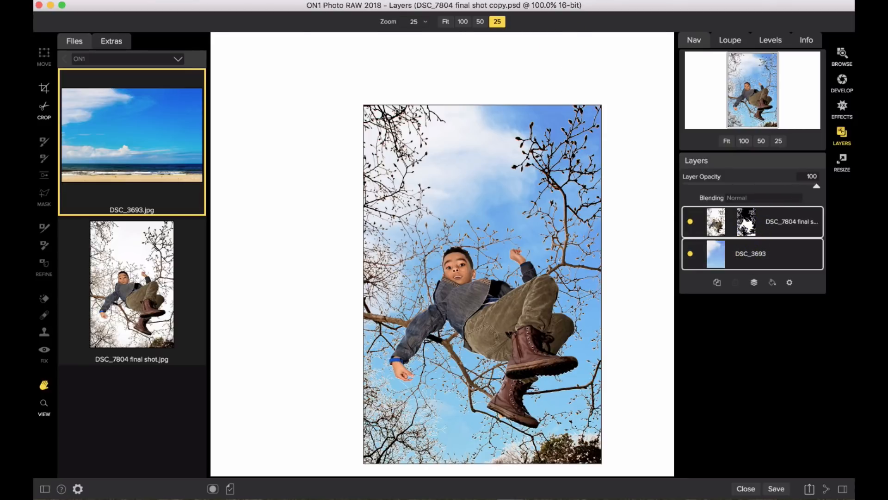
{"action": "left_click", "coordinate": [187, 0]}
{"action": "left_click", "coordinate": [211, 82]}
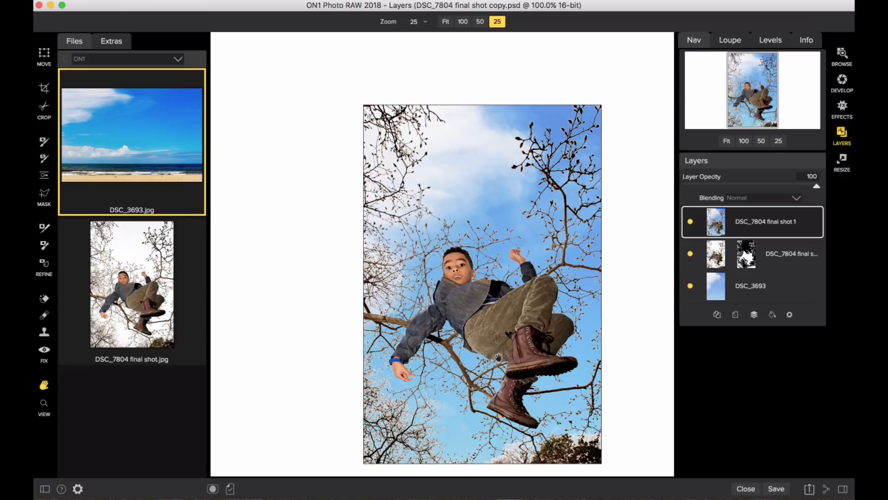
{"action": "left_click", "coordinate": [61, 467]}
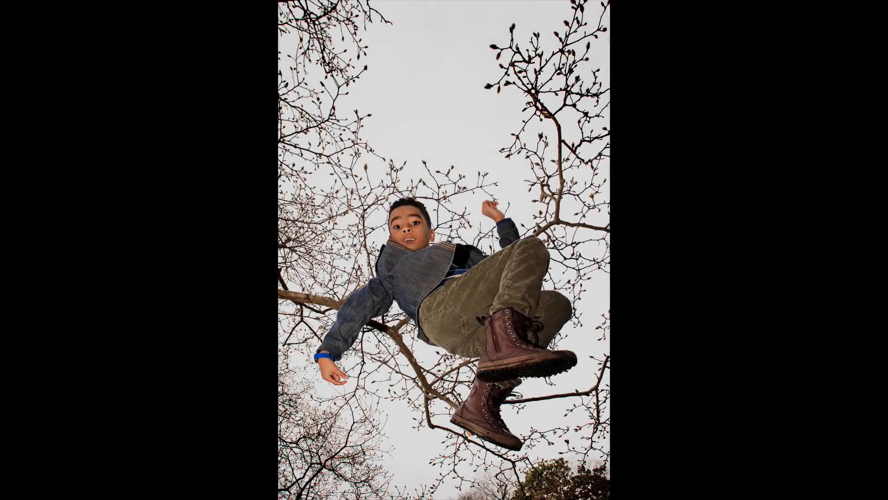